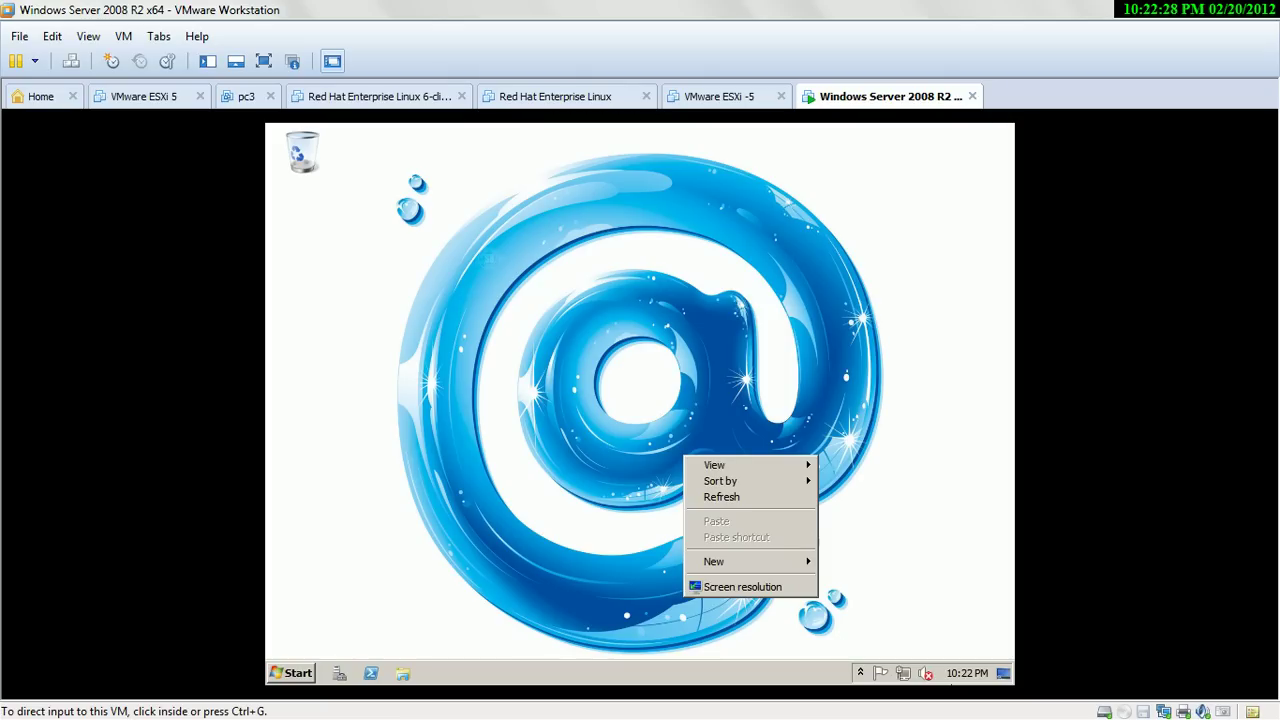
Run gpmc.msc from the Start menu's Run prompt to launch Group Policy Management
click(291, 673)
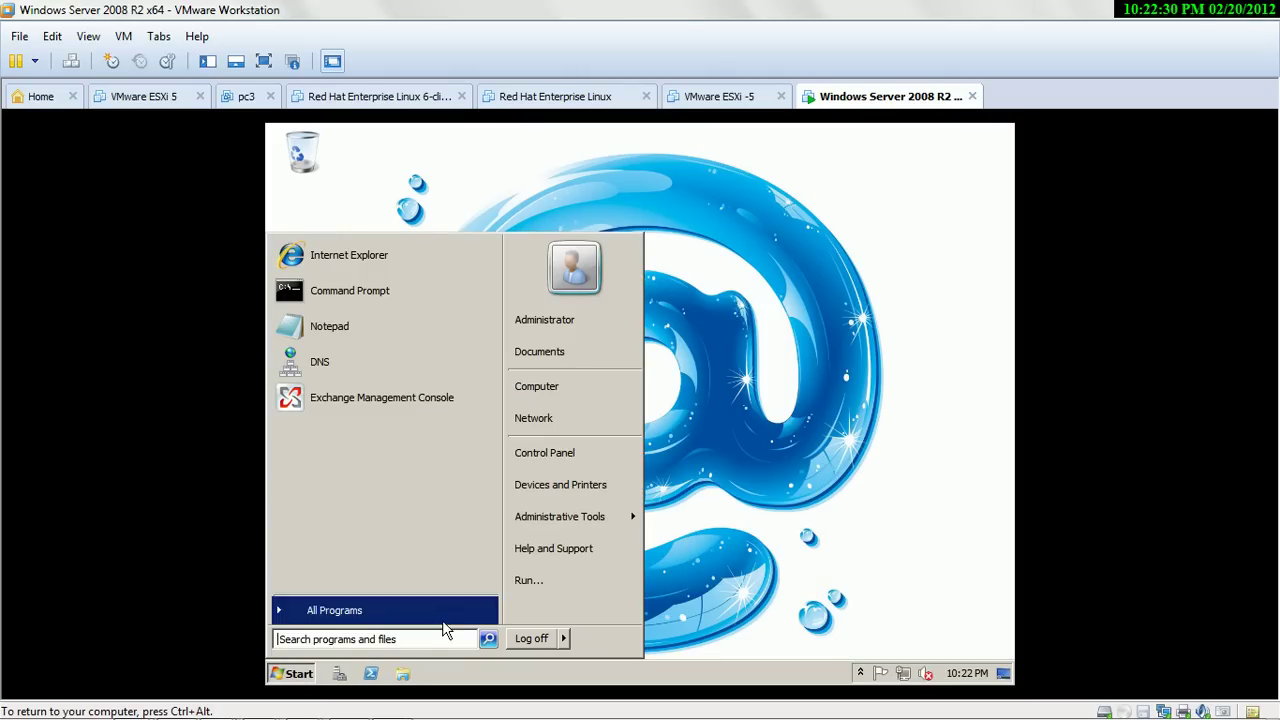
click(530, 580)
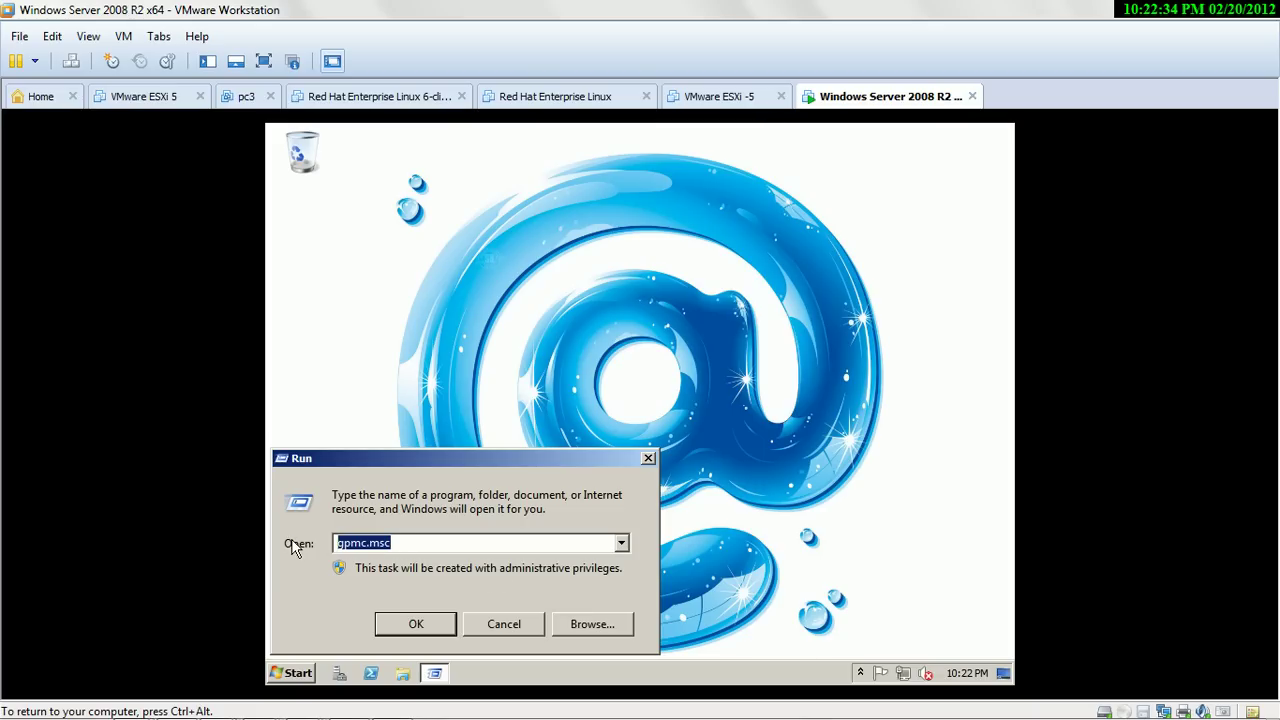
text(gpm)
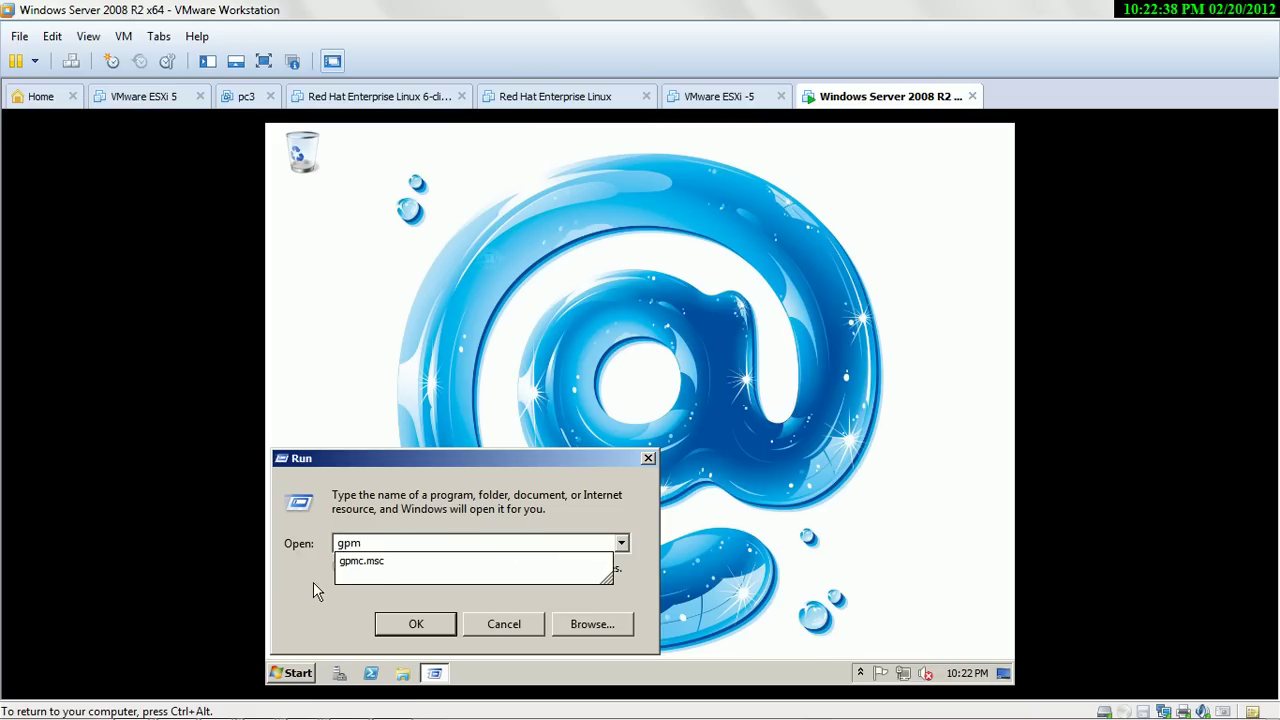
text(mc)
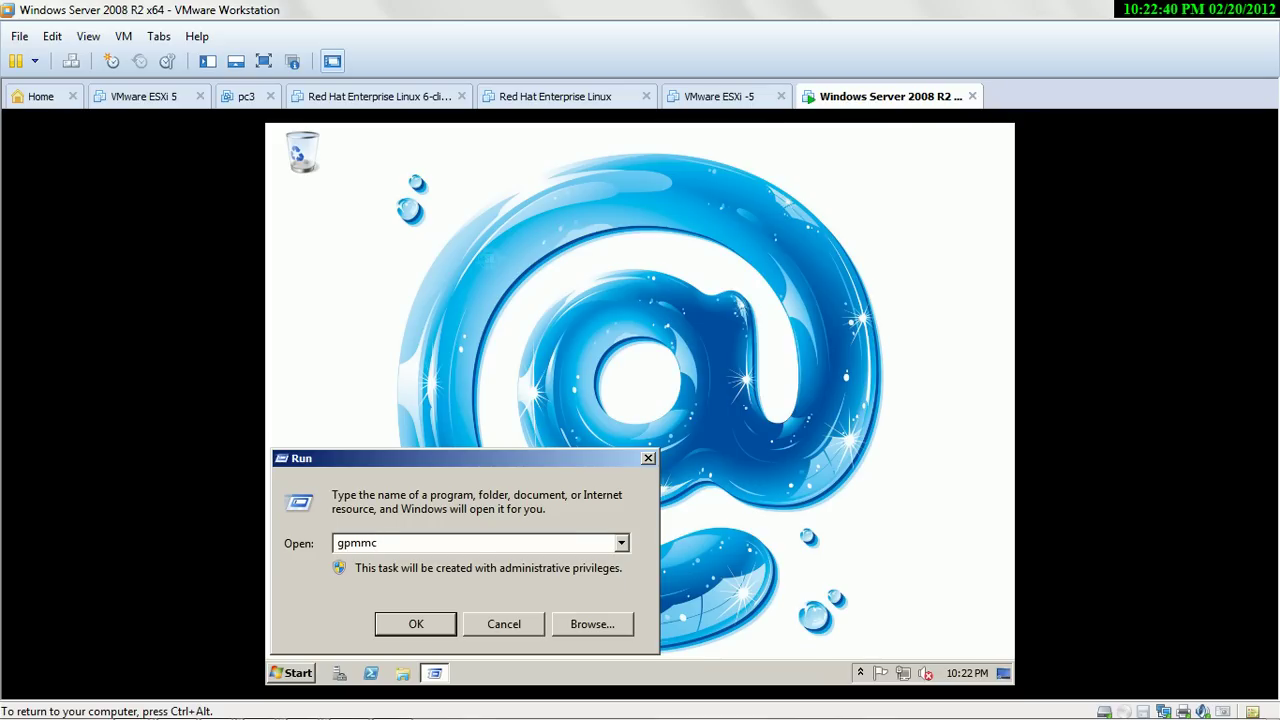
key(BackSpace)
key(BackSpace)
text(c.msc)
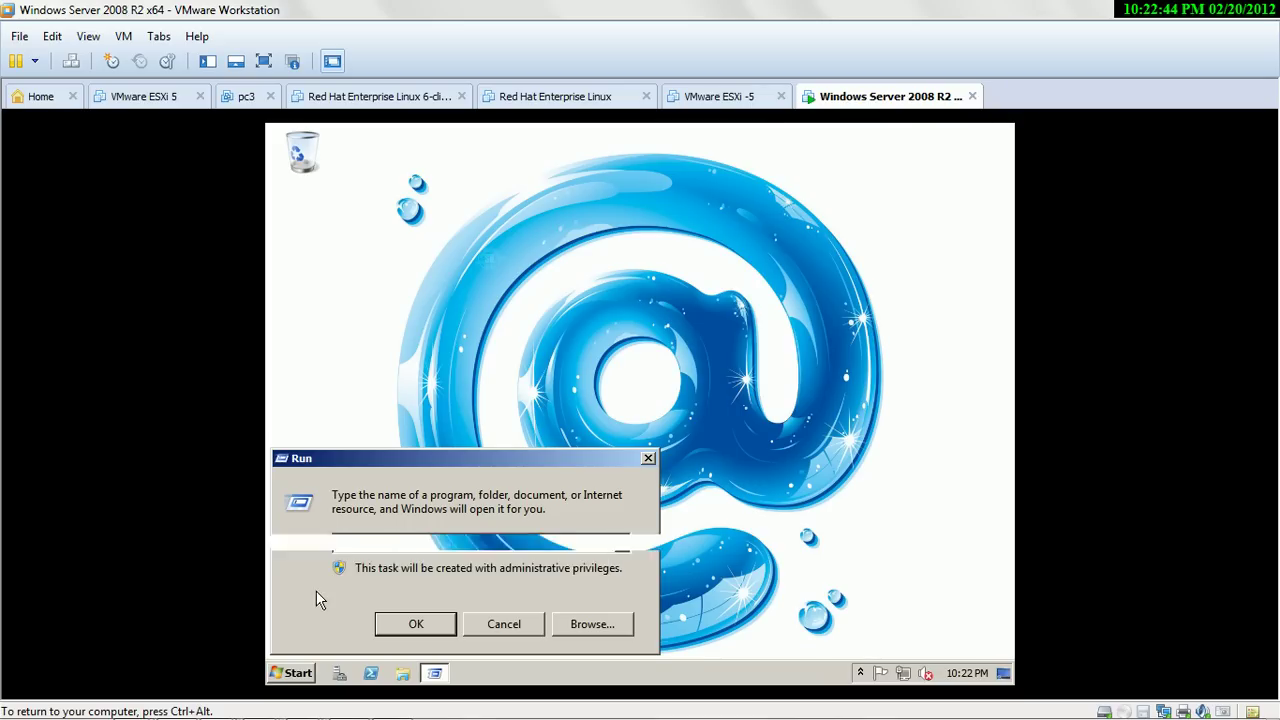
key(Return)
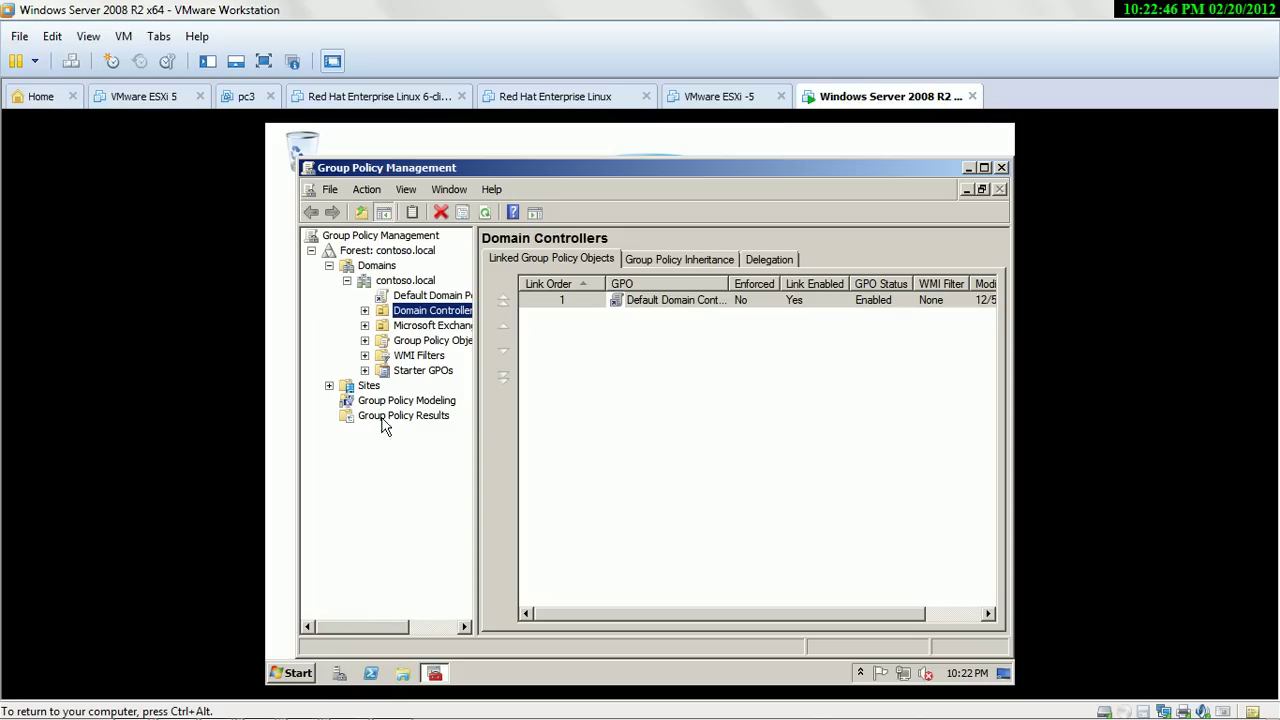
Expand contoso.local > Domain Controllers and edit the Default Domain Controllers Policy
click(385, 252)
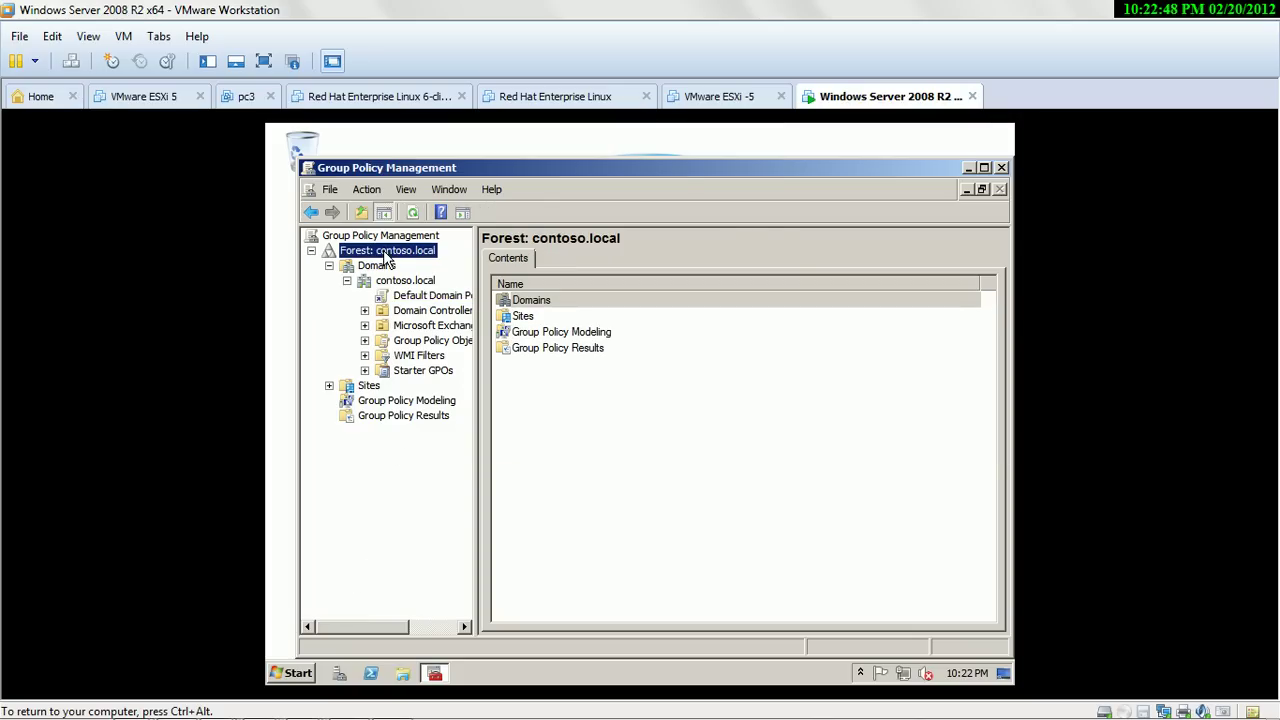
click(328, 266)
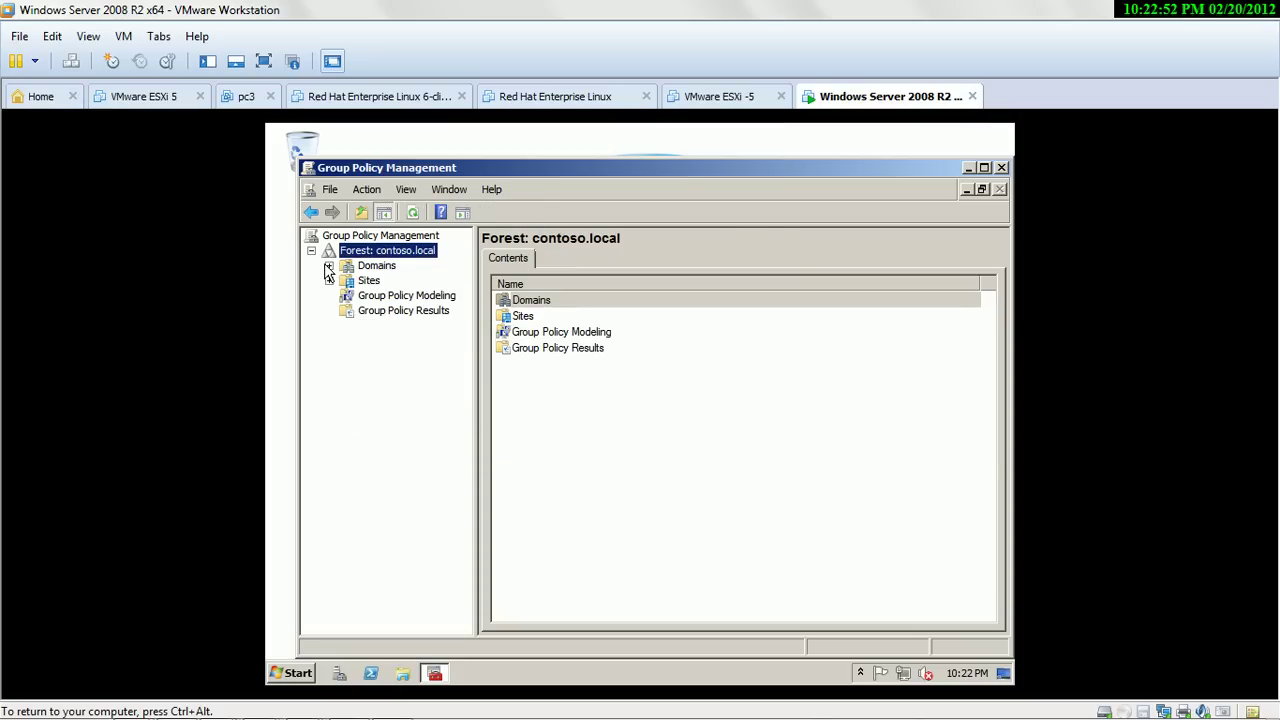
click(376, 268)
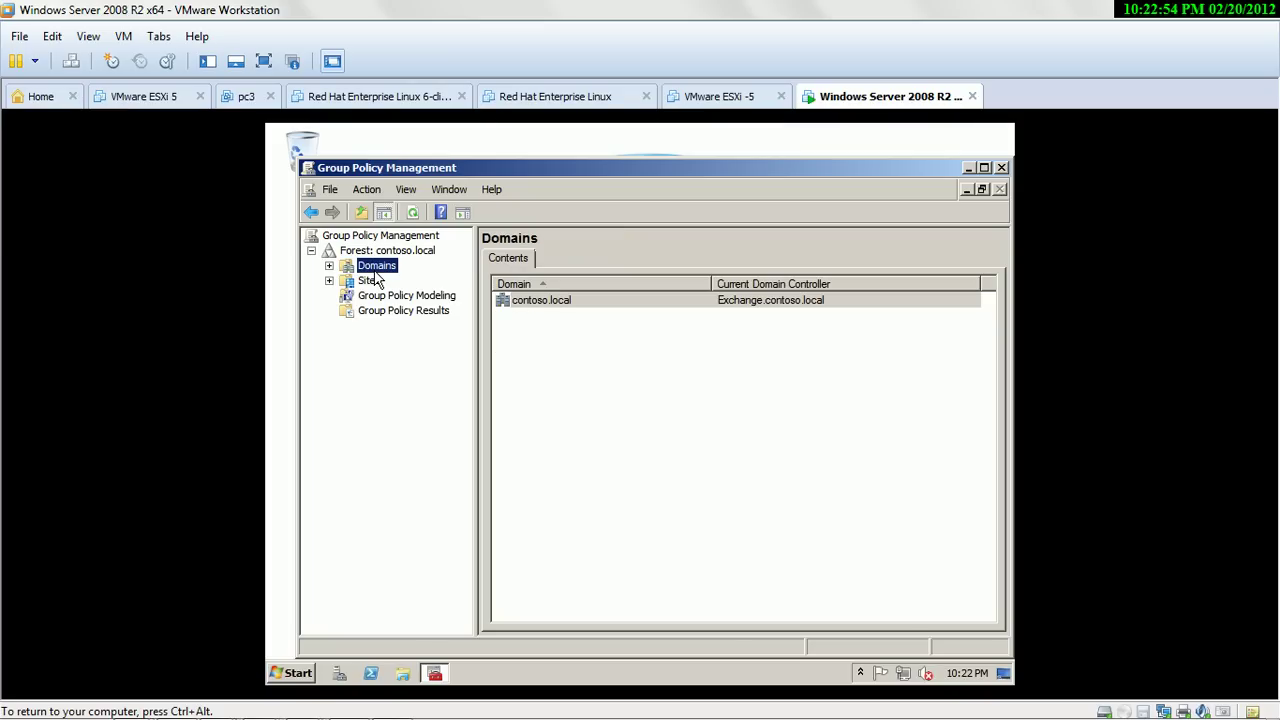
click(329, 266)
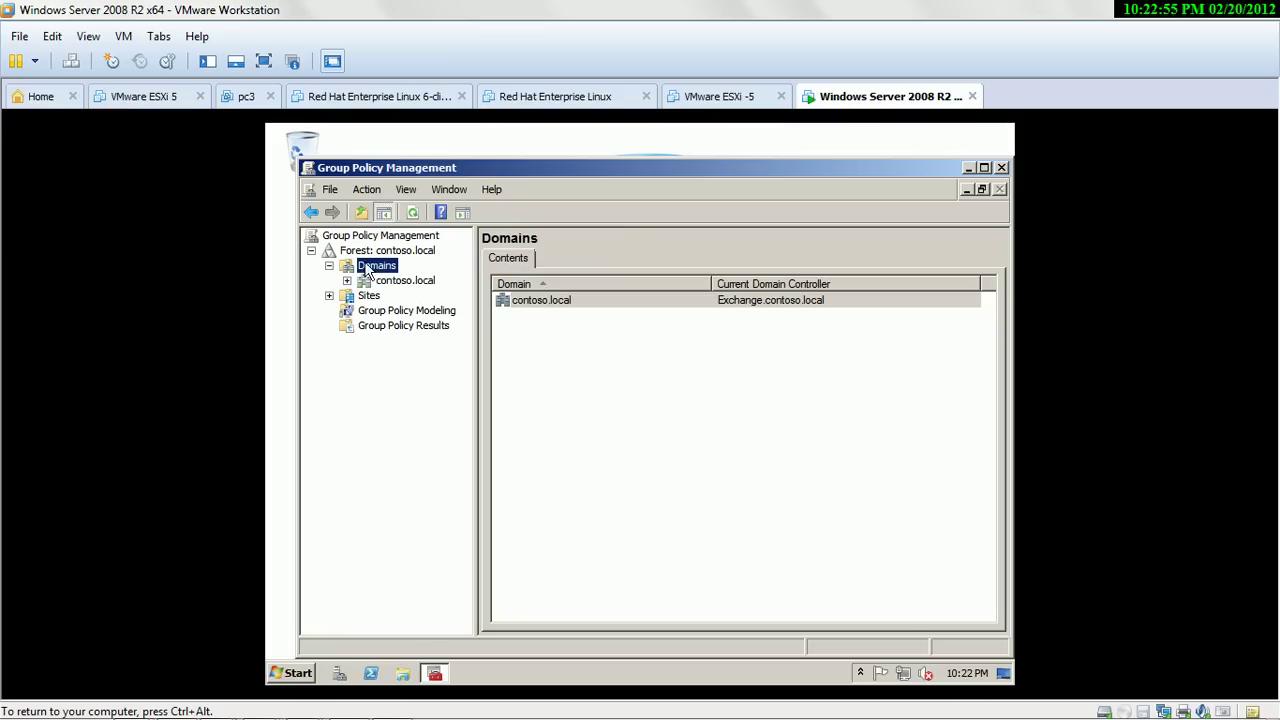
double_click(423, 285)
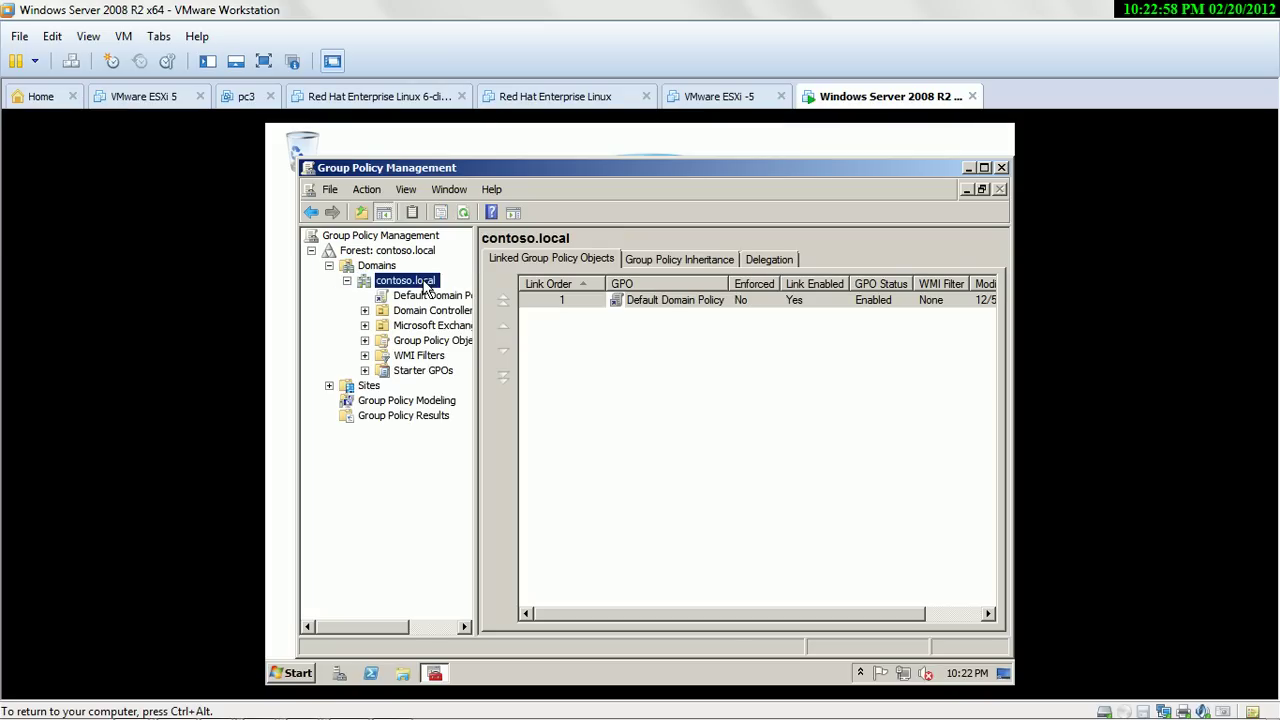
drag(483, 360, 545, 370)
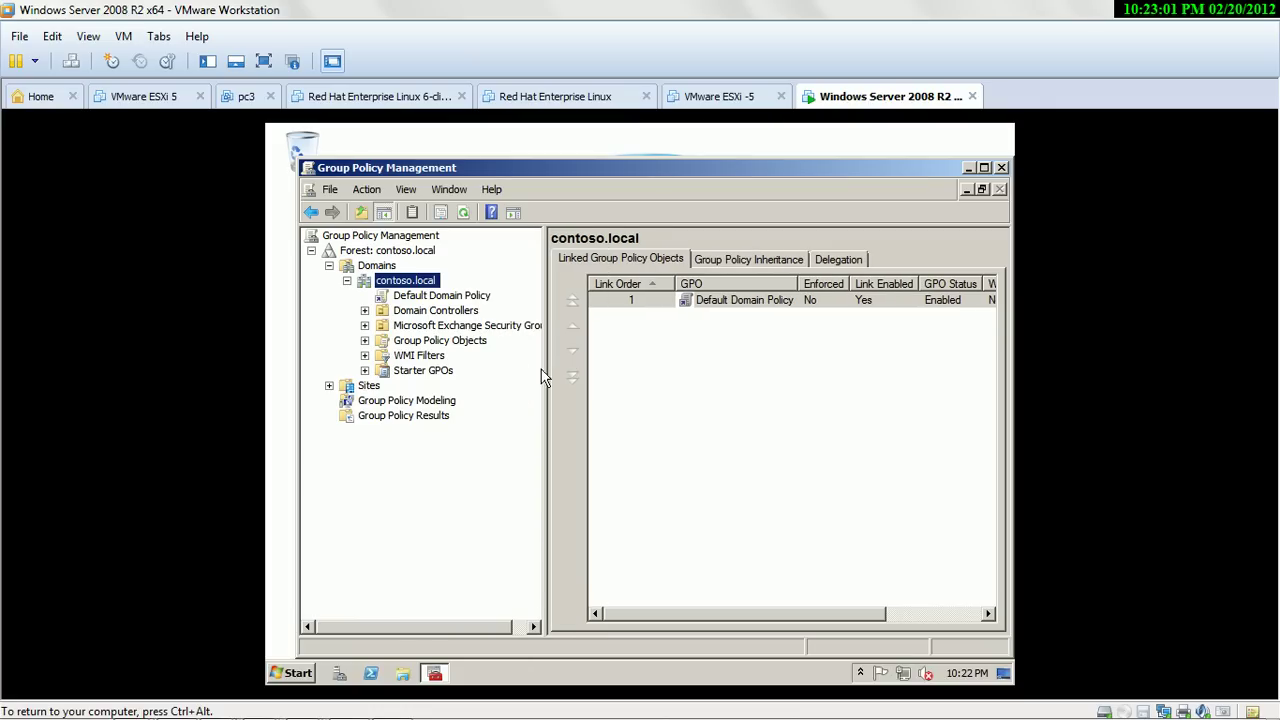
double_click(400, 316)
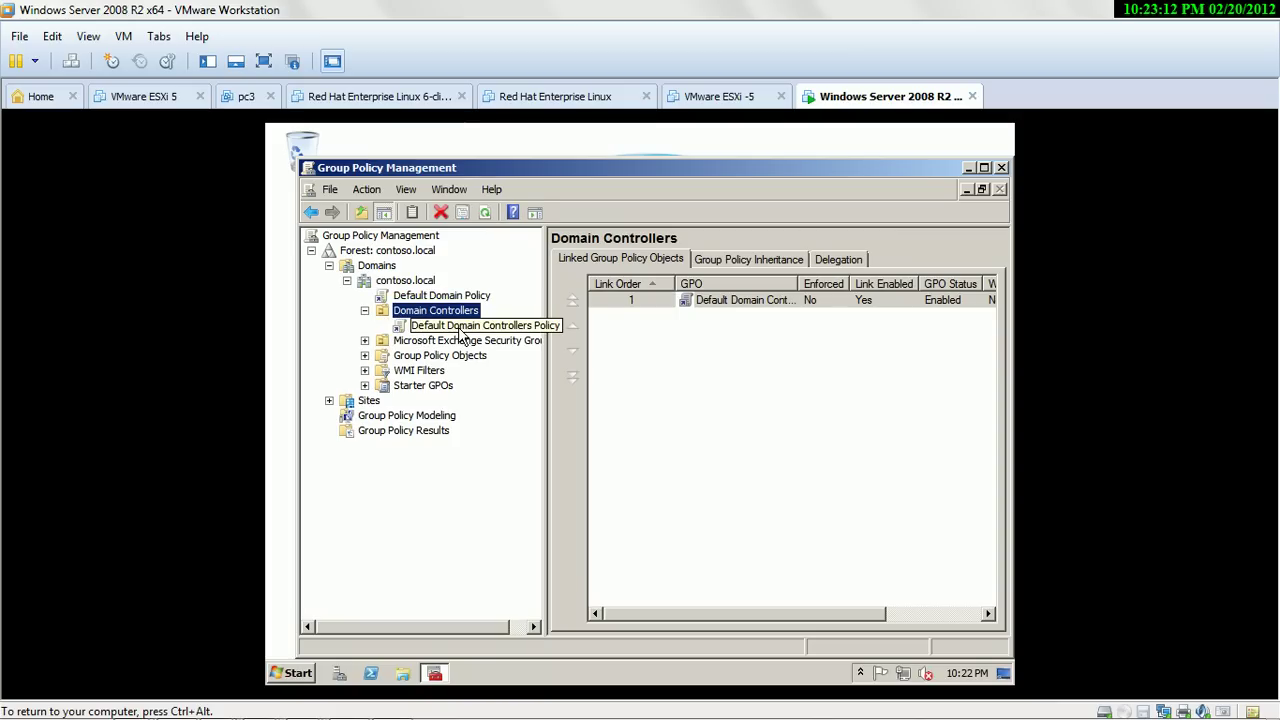
right_click(460, 331)
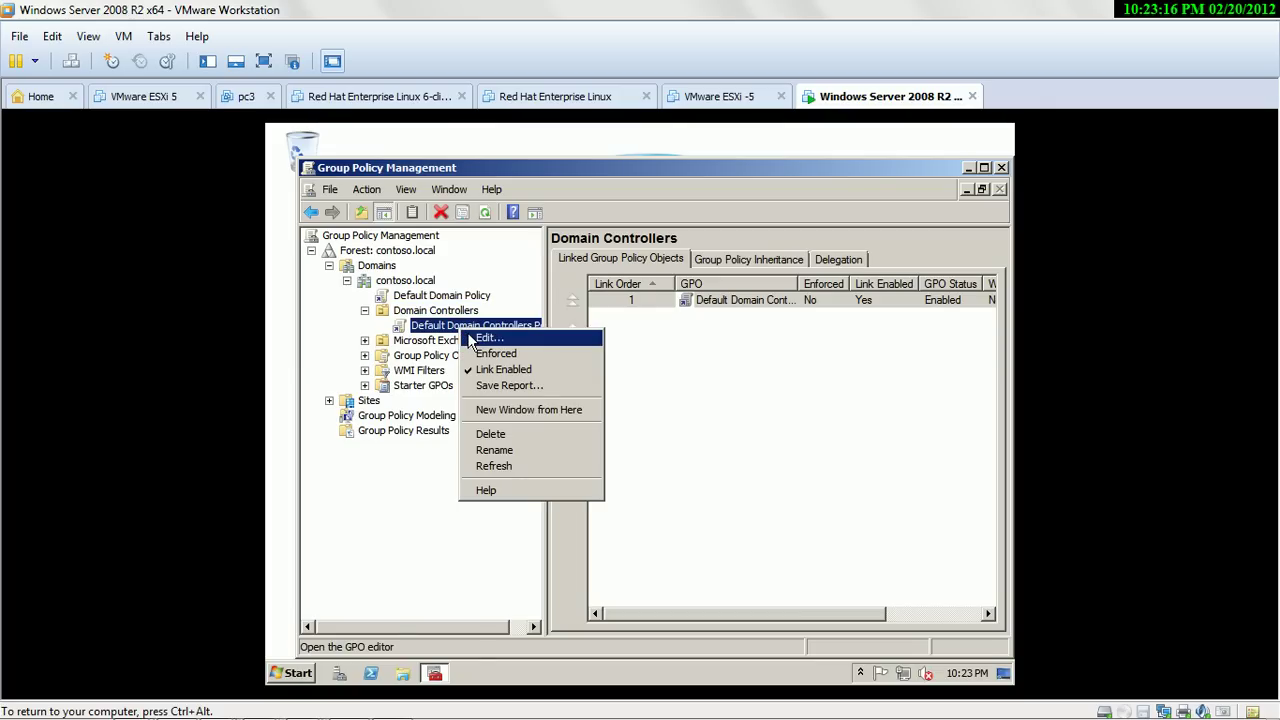
click(478, 341)
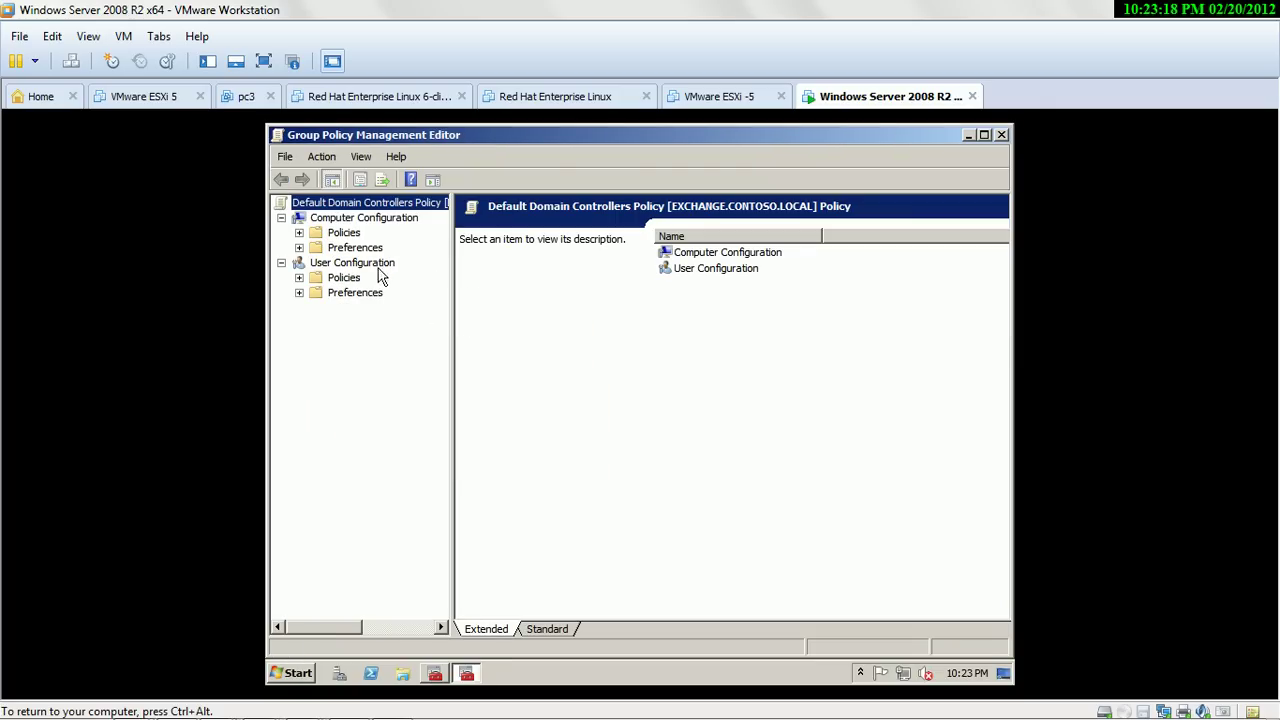
Expand Policies > Windows Settings > Security Settings and widen the tree pane to show full names
double_click(344, 233)
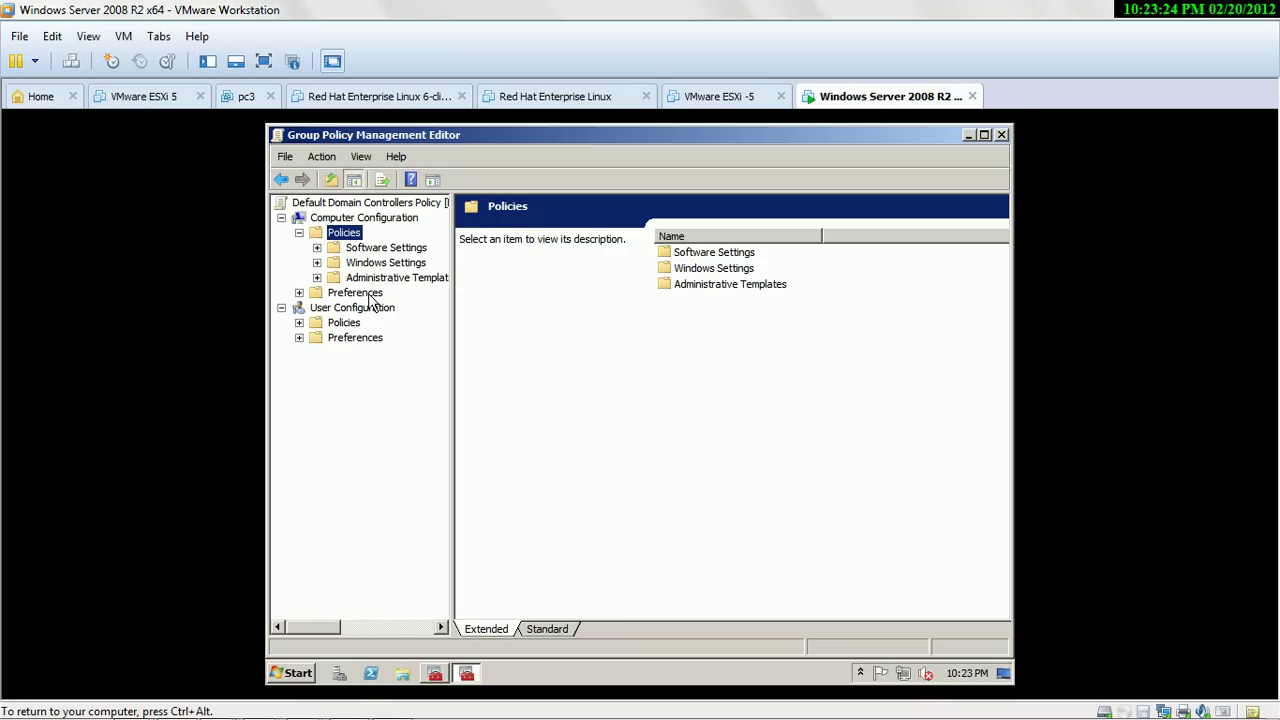
click(366, 262)
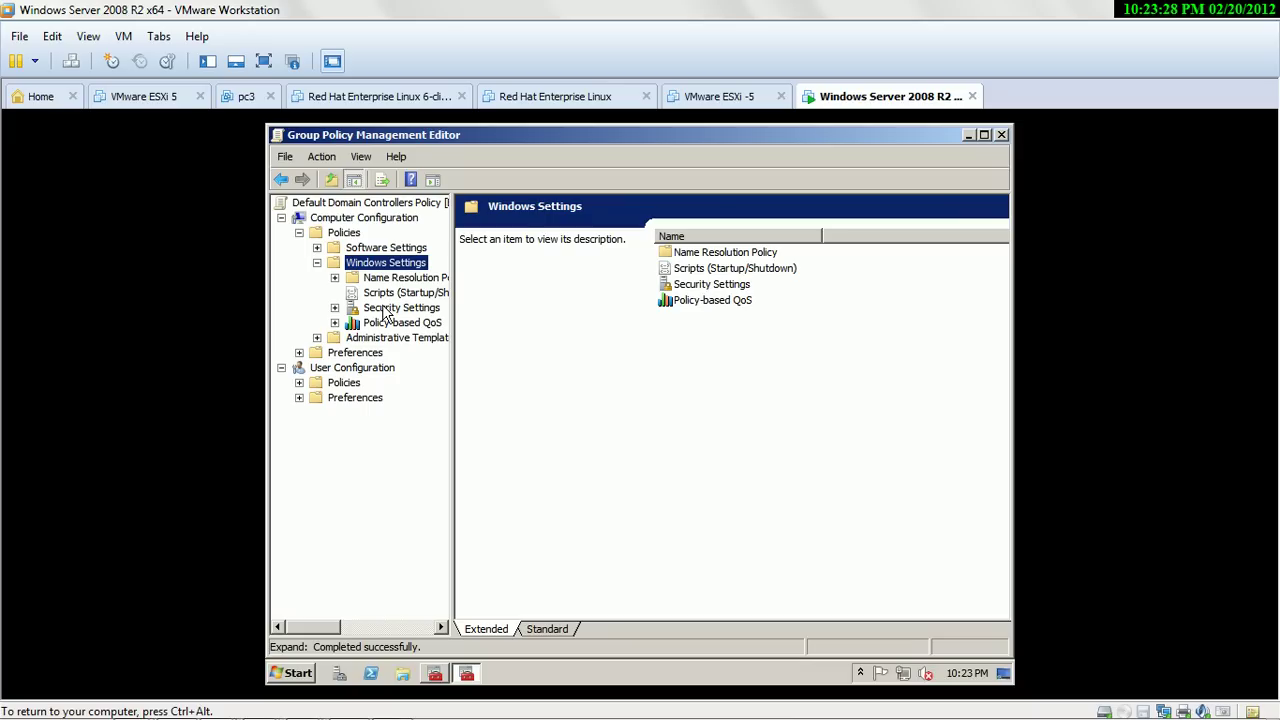
double_click(385, 308)
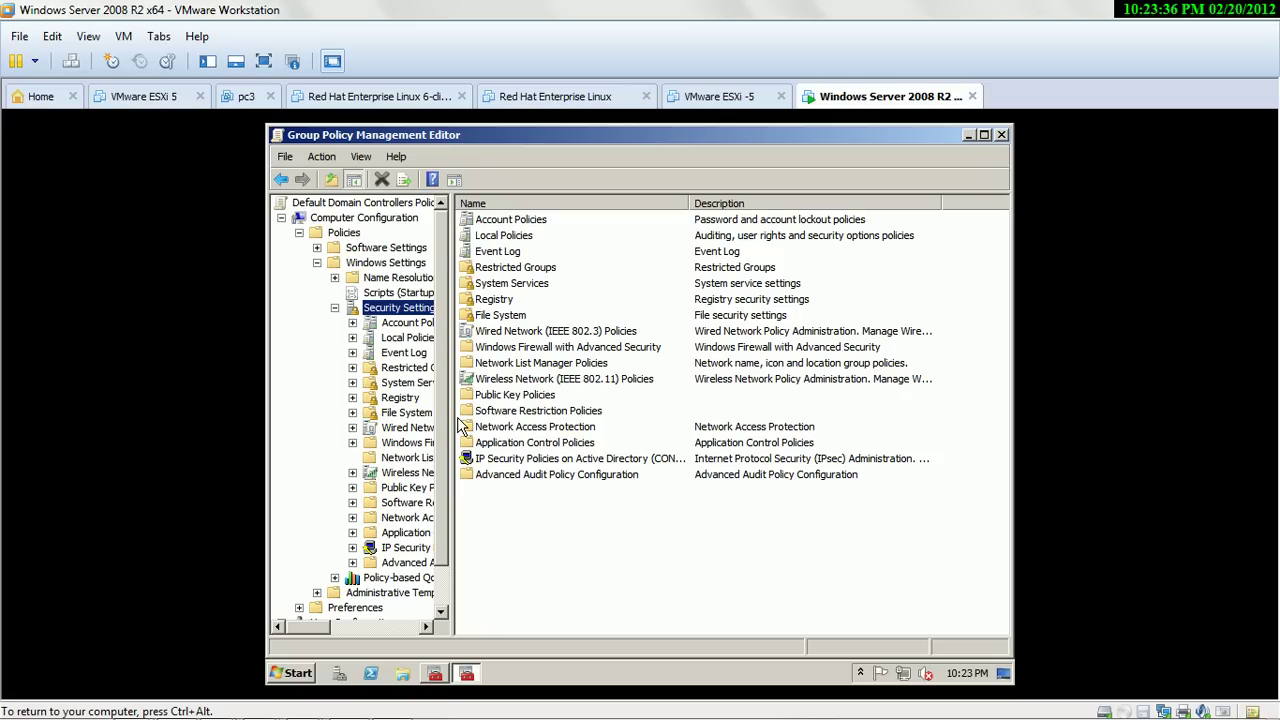
drag(451, 427, 602, 416)
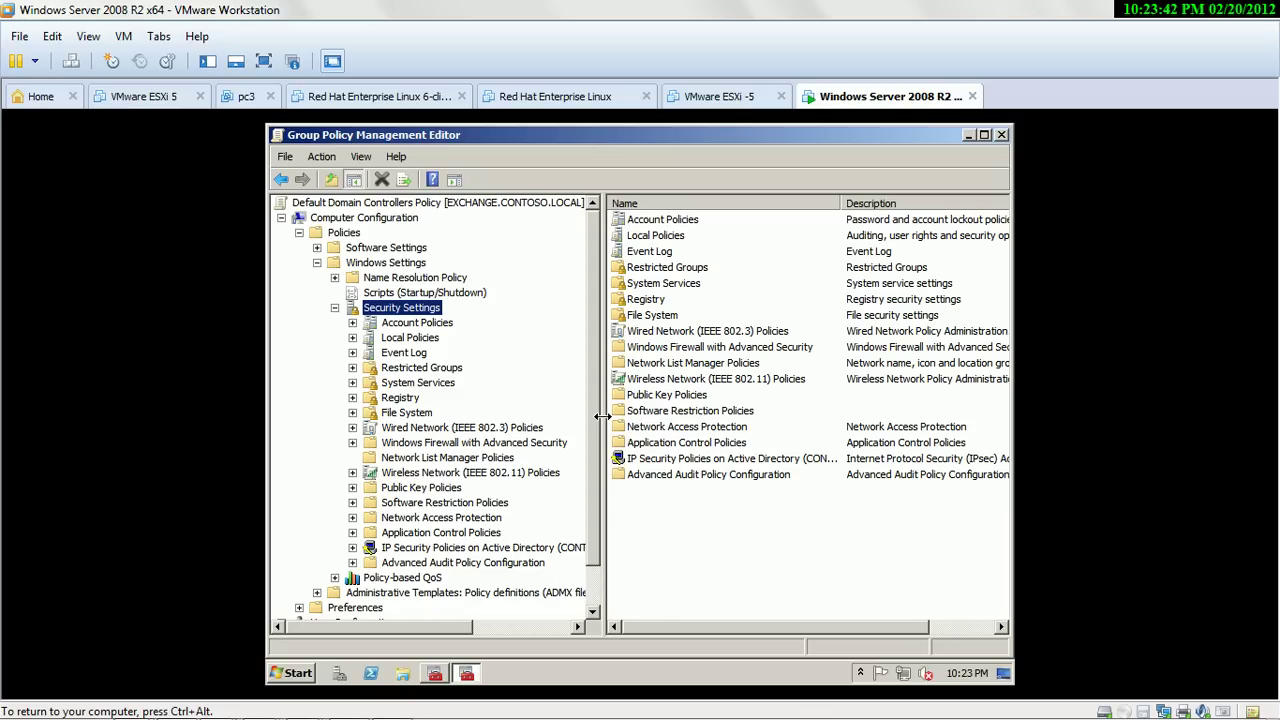
Show the four Biometrics settings under Administrative Templates > Windows Components in Standard view
click(317, 263)
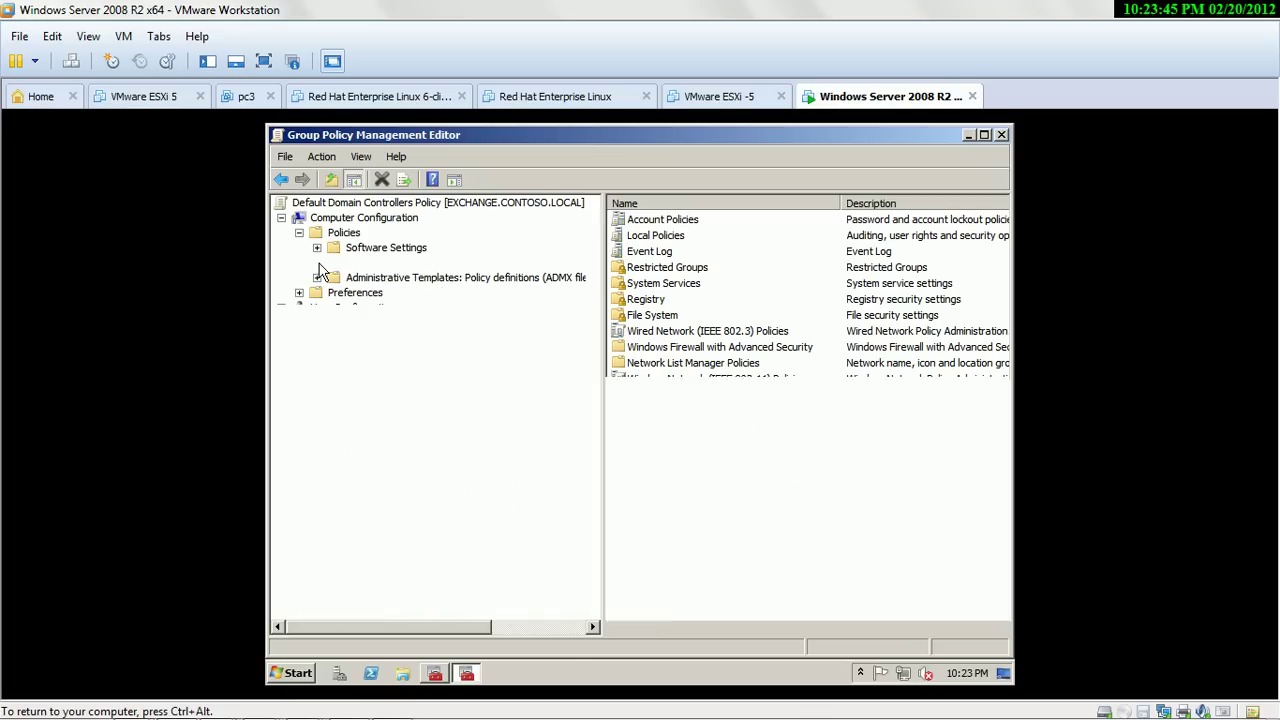
click(379, 284)
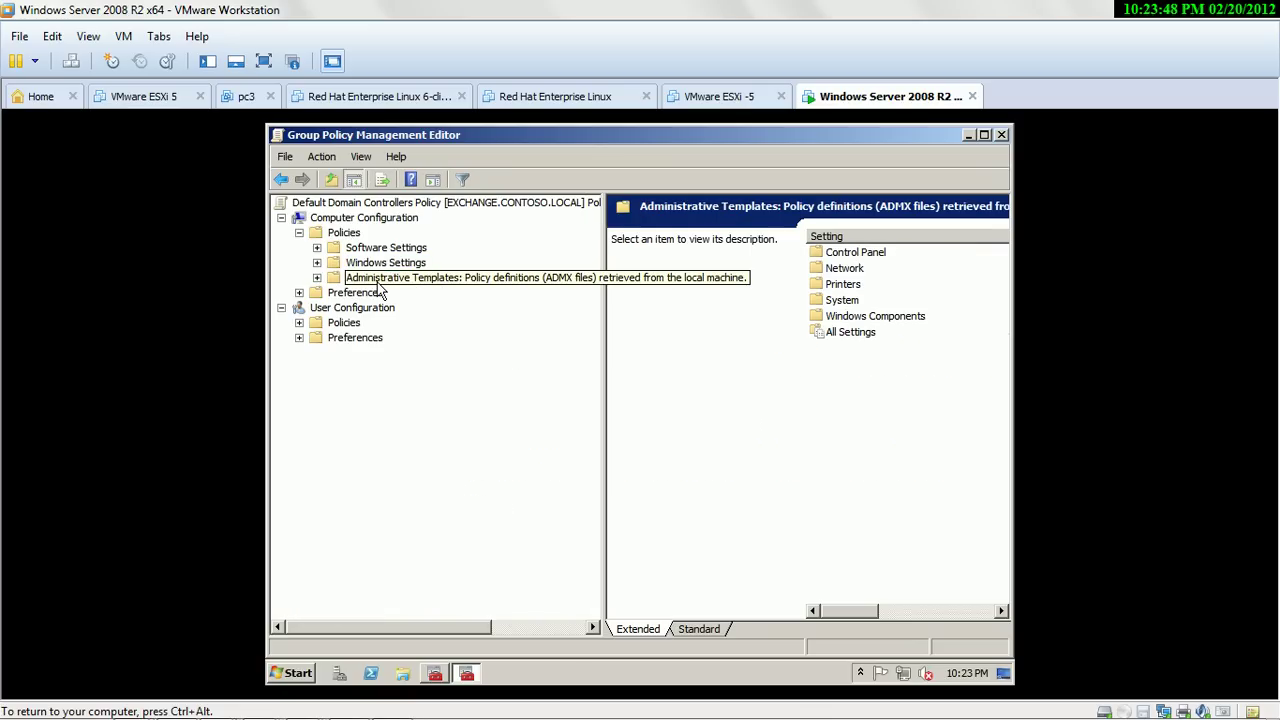
double_click(379, 286)
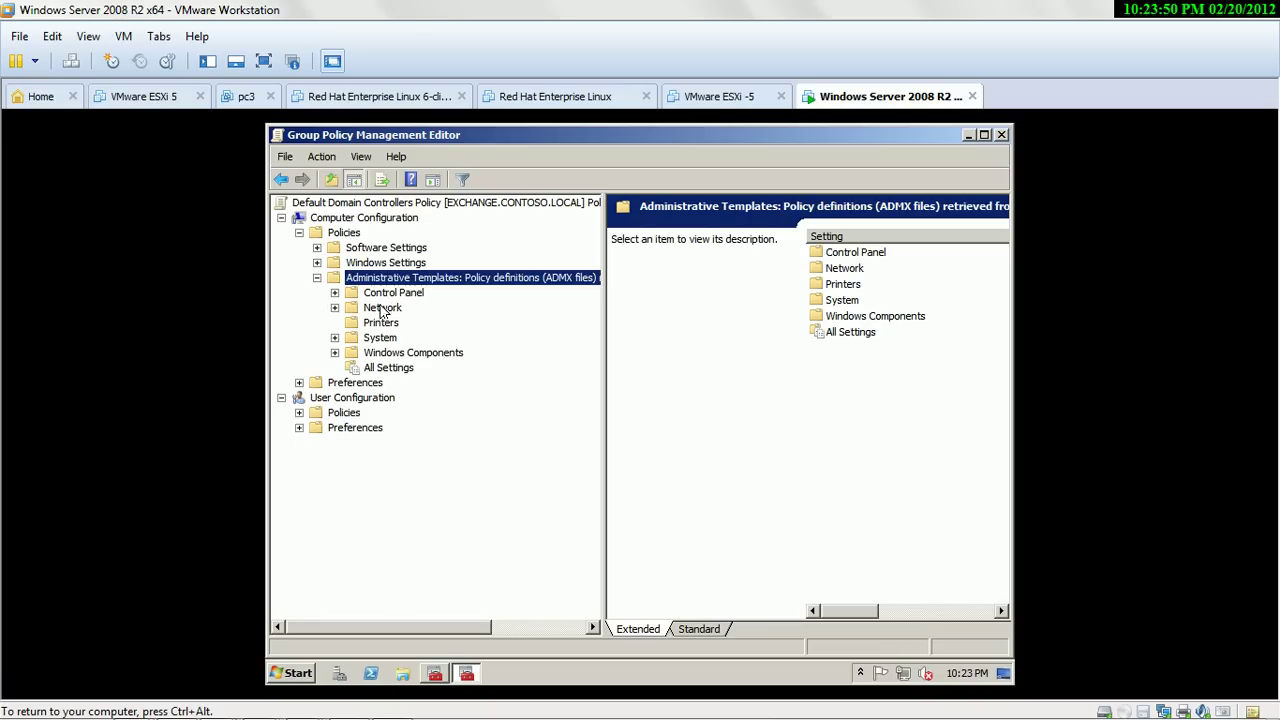
double_click(385, 354)
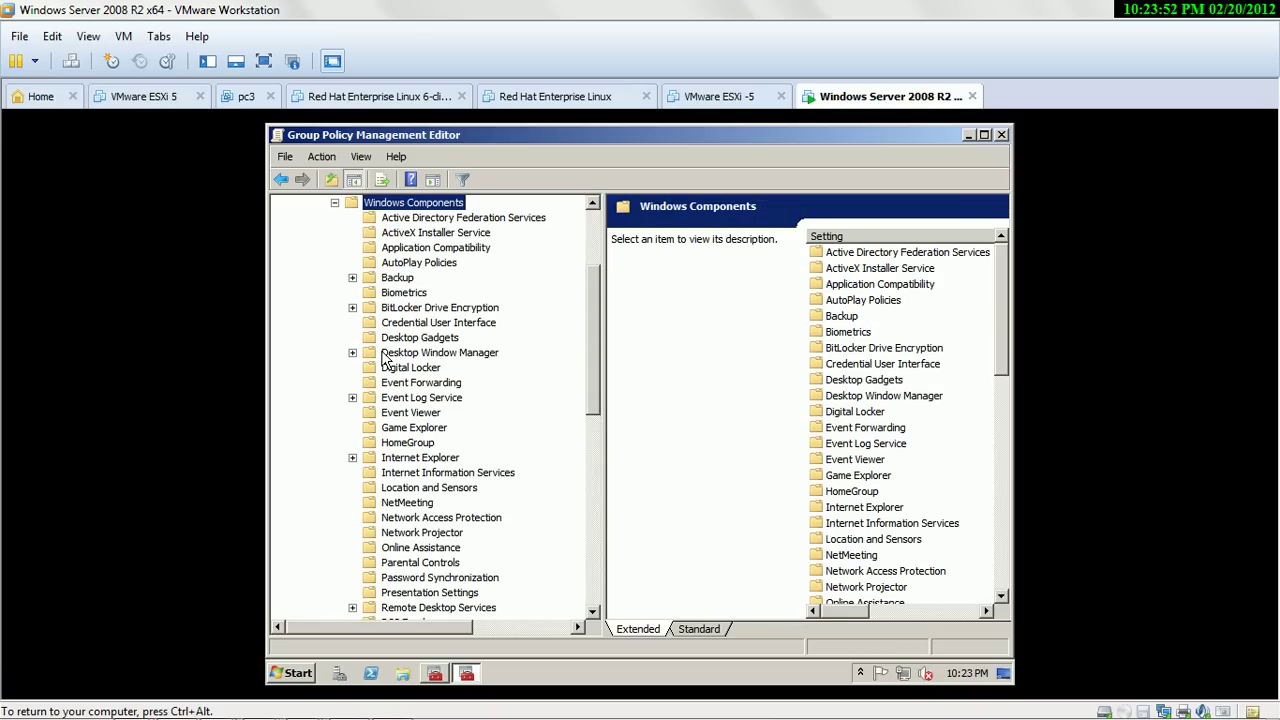
click(398, 298)
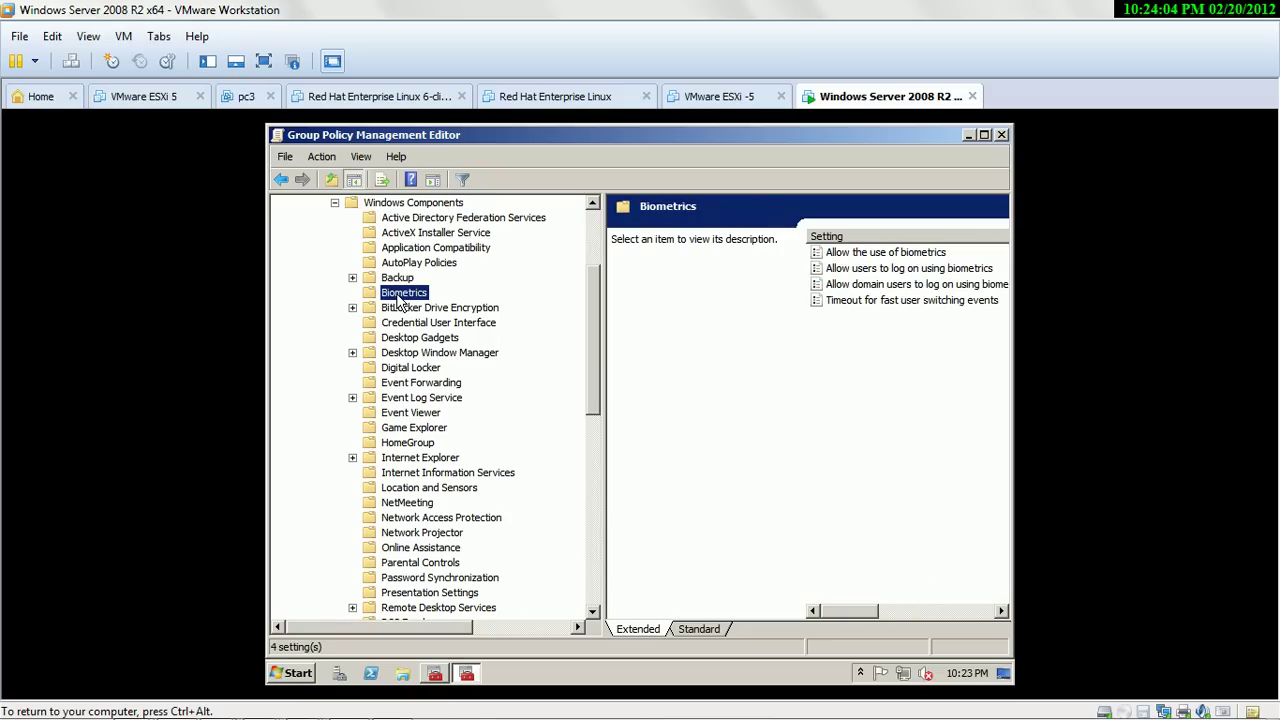
click(699, 629)
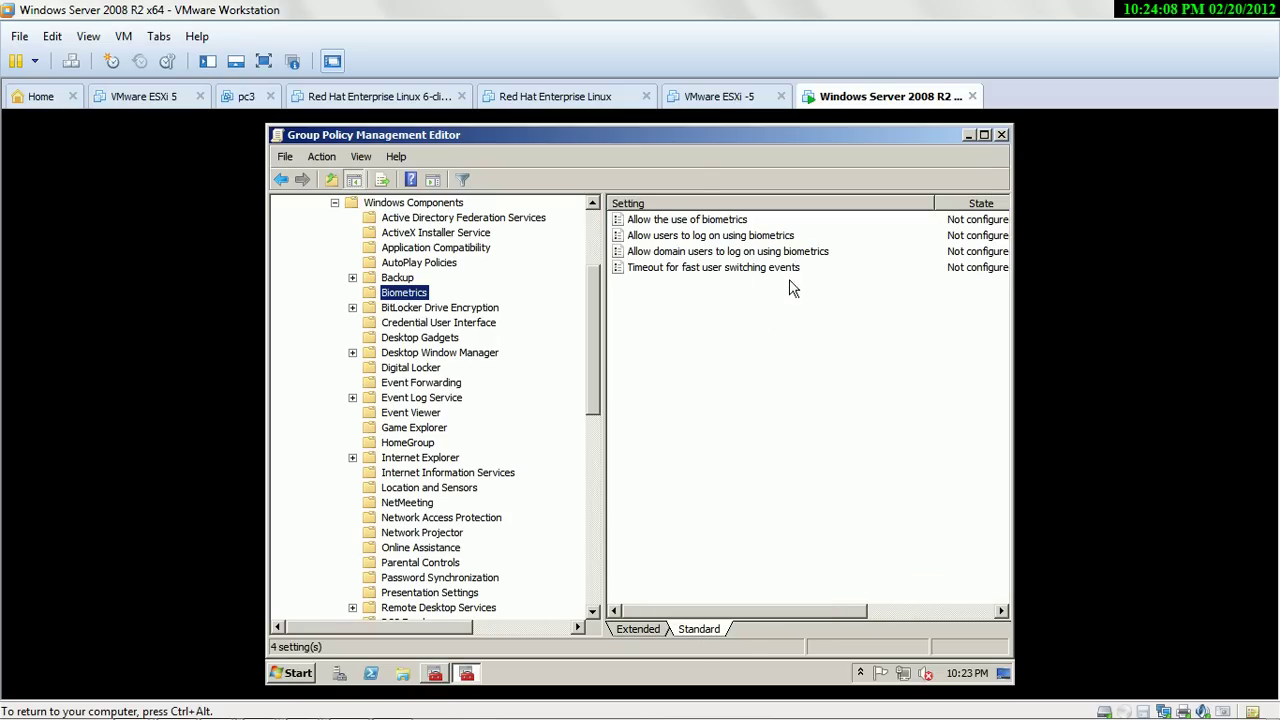
Enable the 'Allow the use of biometrics' policy and close its window
double_click(702, 220)
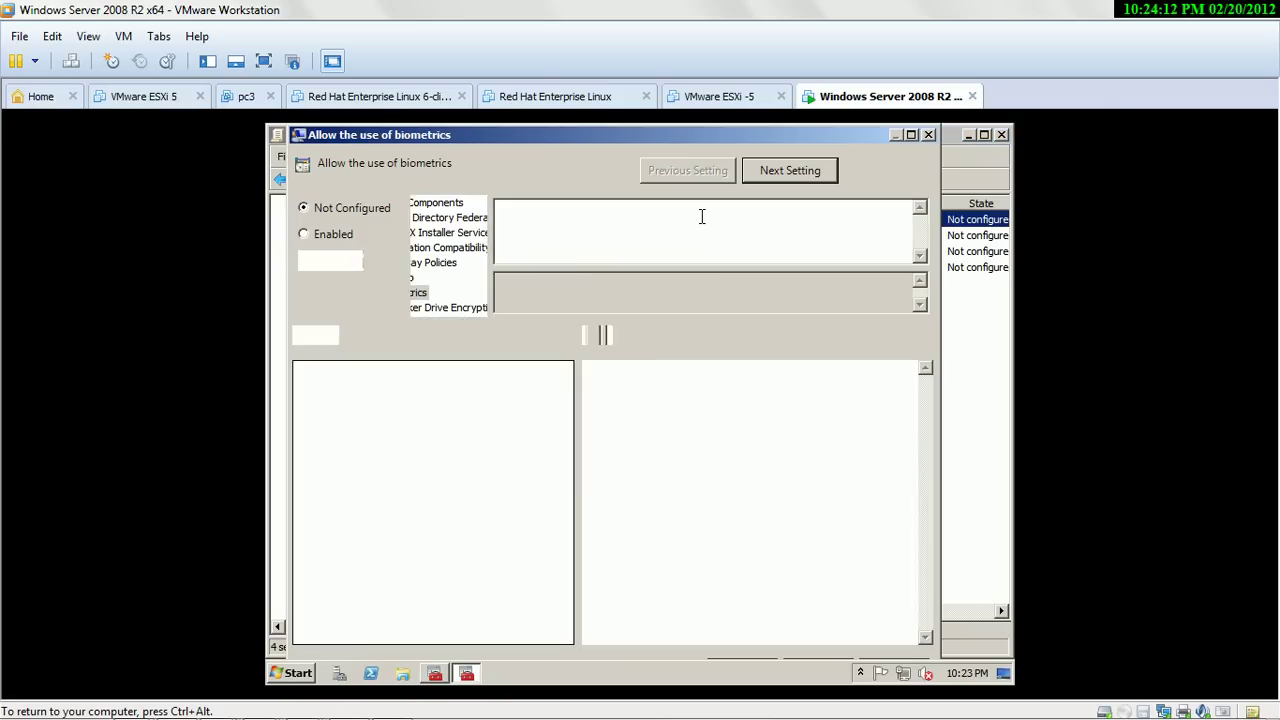
click(339, 233)
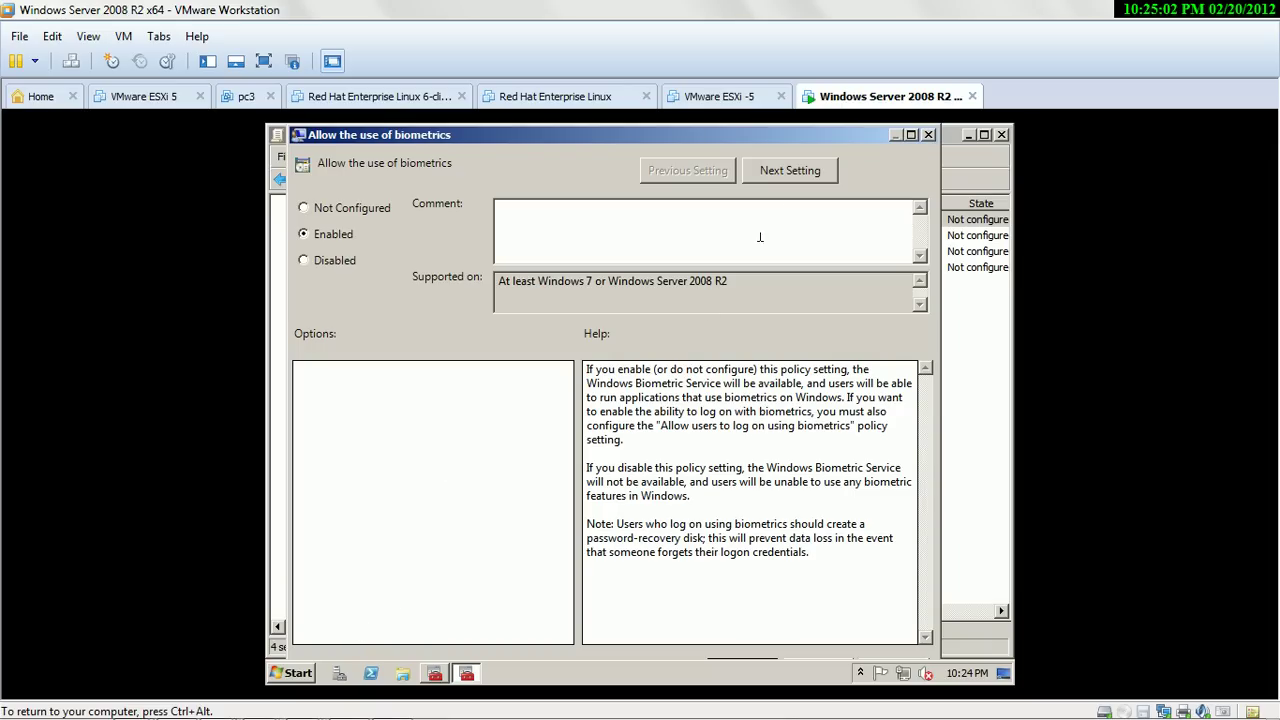
click(930, 135)
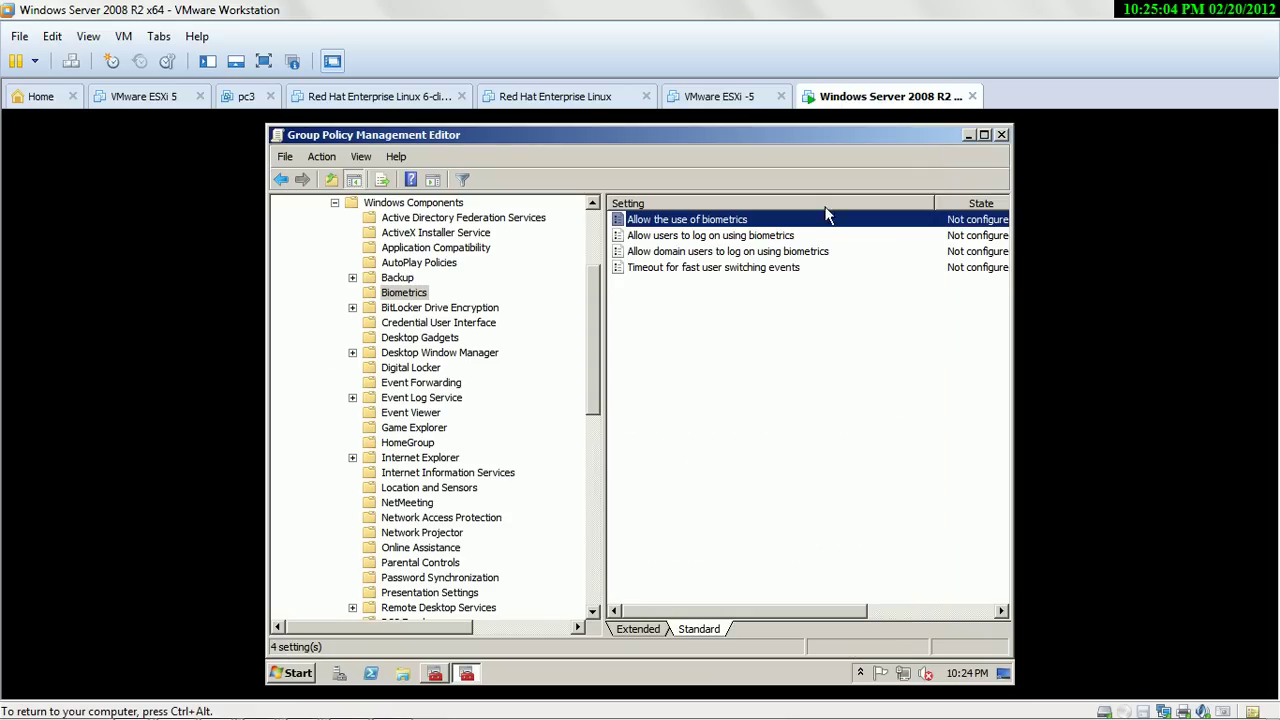
Open the 'Allow users to log on using biometrics' policy settings
double_click(731, 243)
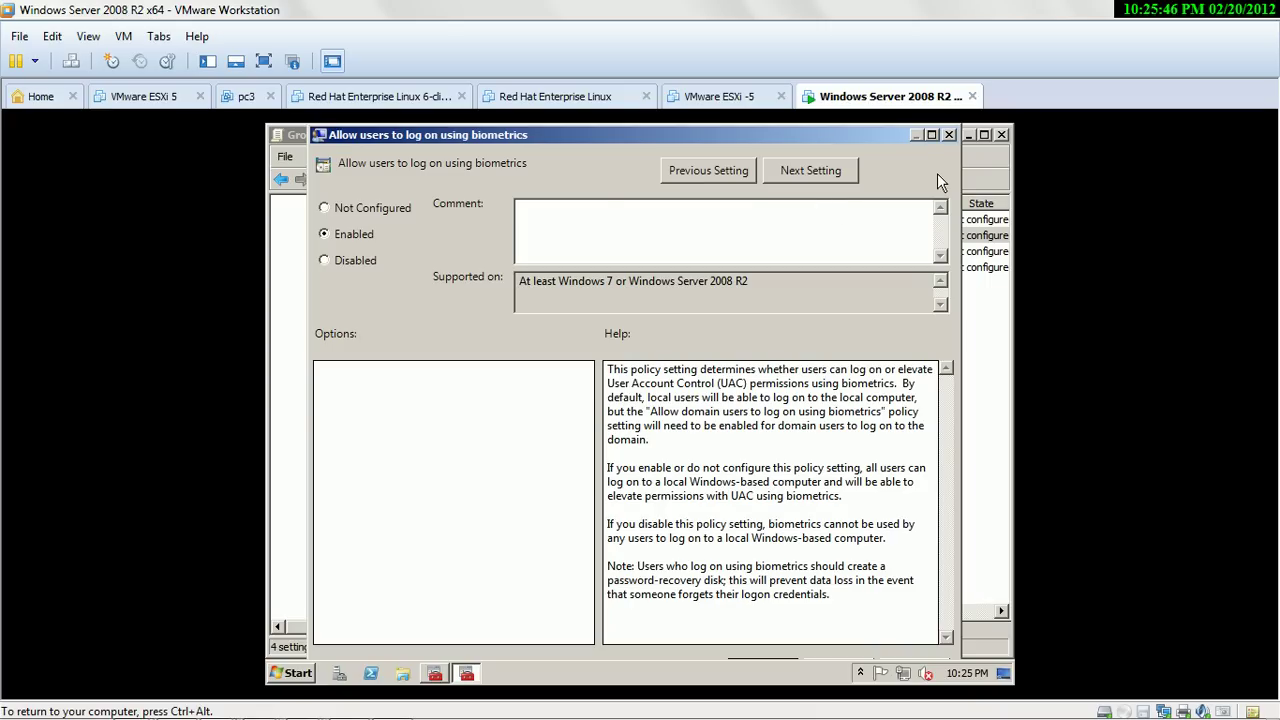
Enable 'Allow domain users to log on using biometrics' and close its policy window
click(950, 135)
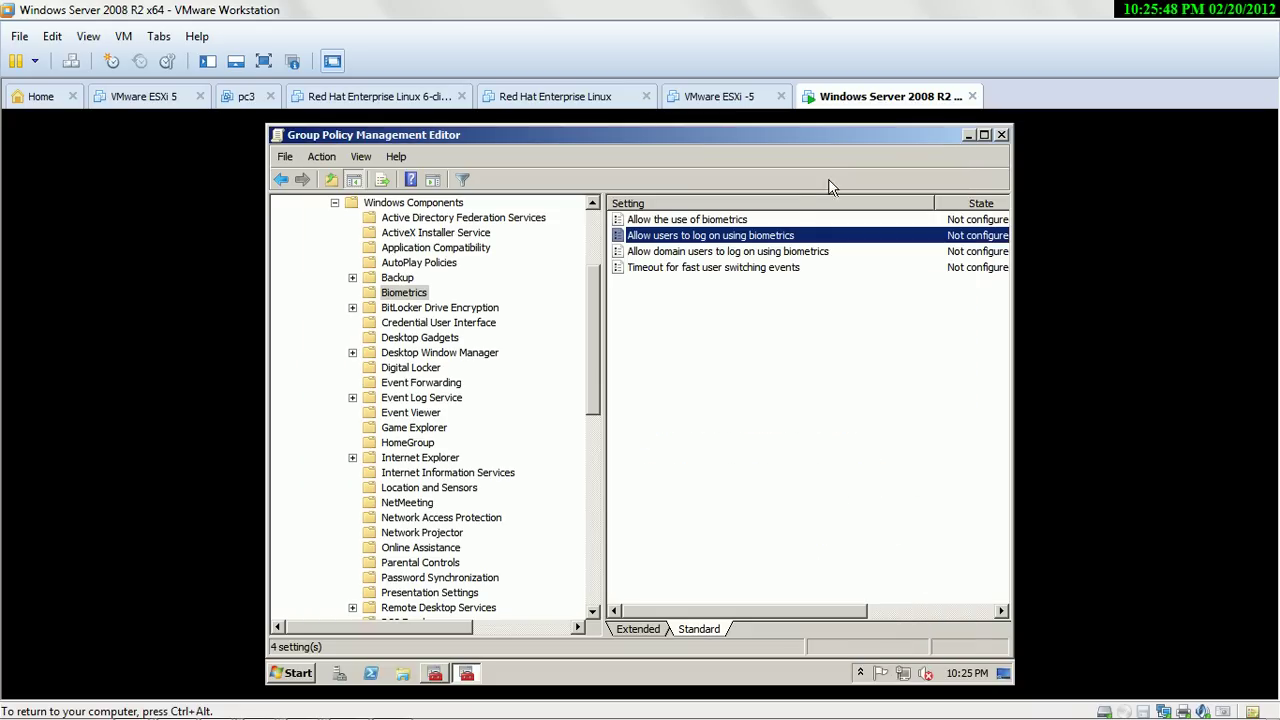
click(720, 253)
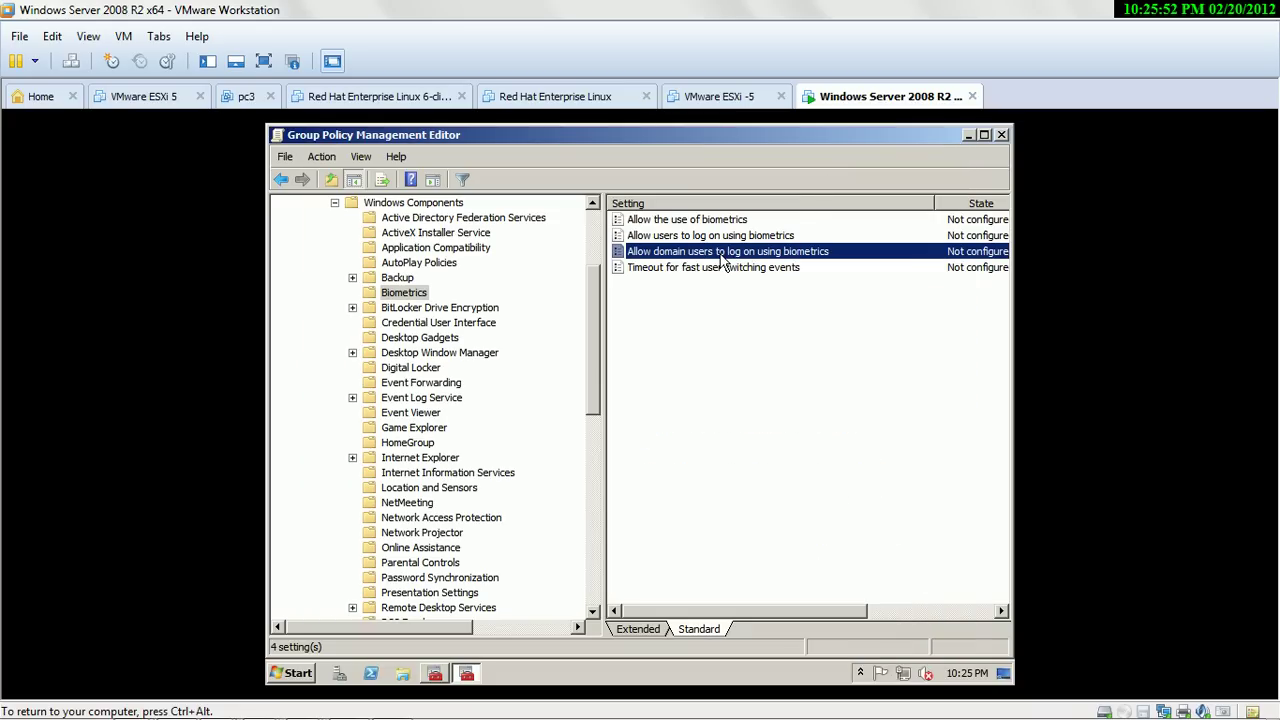
double_click(722, 255)
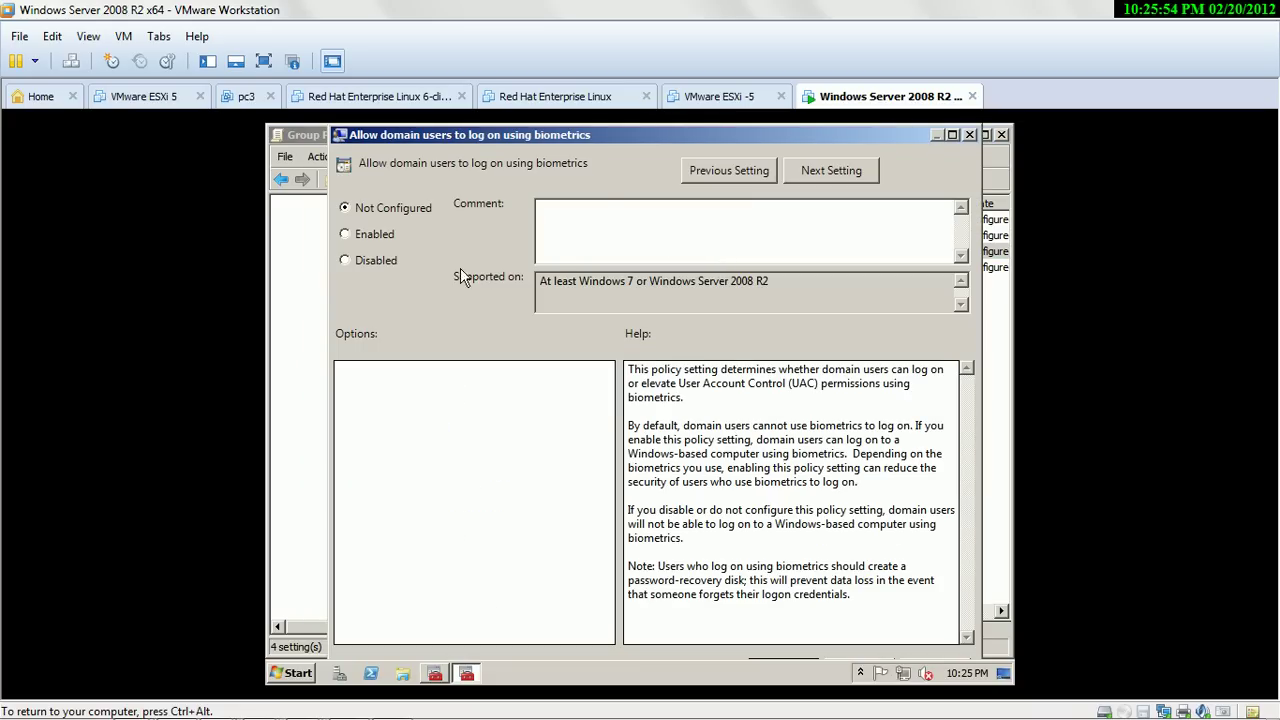
click(392, 238)
click(969, 136)
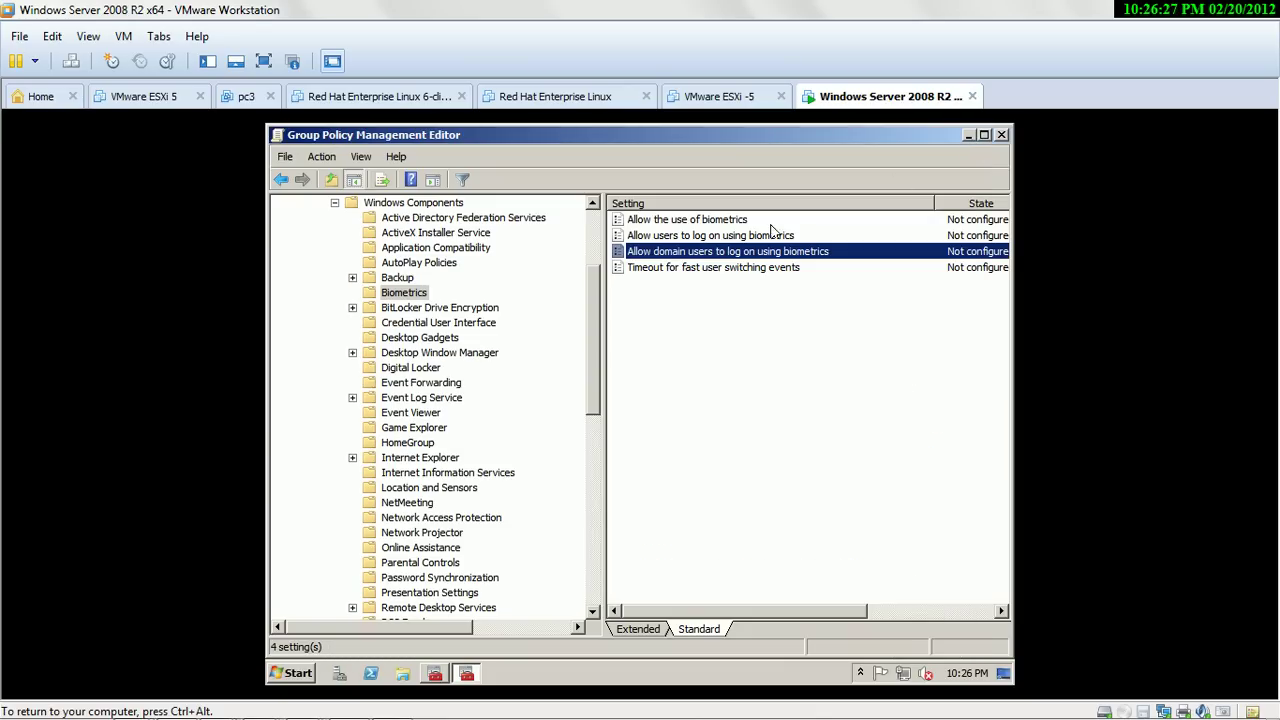
Open the 'Timeout for fast user switching events' policy from the Biometrics list
double_click(689, 268)
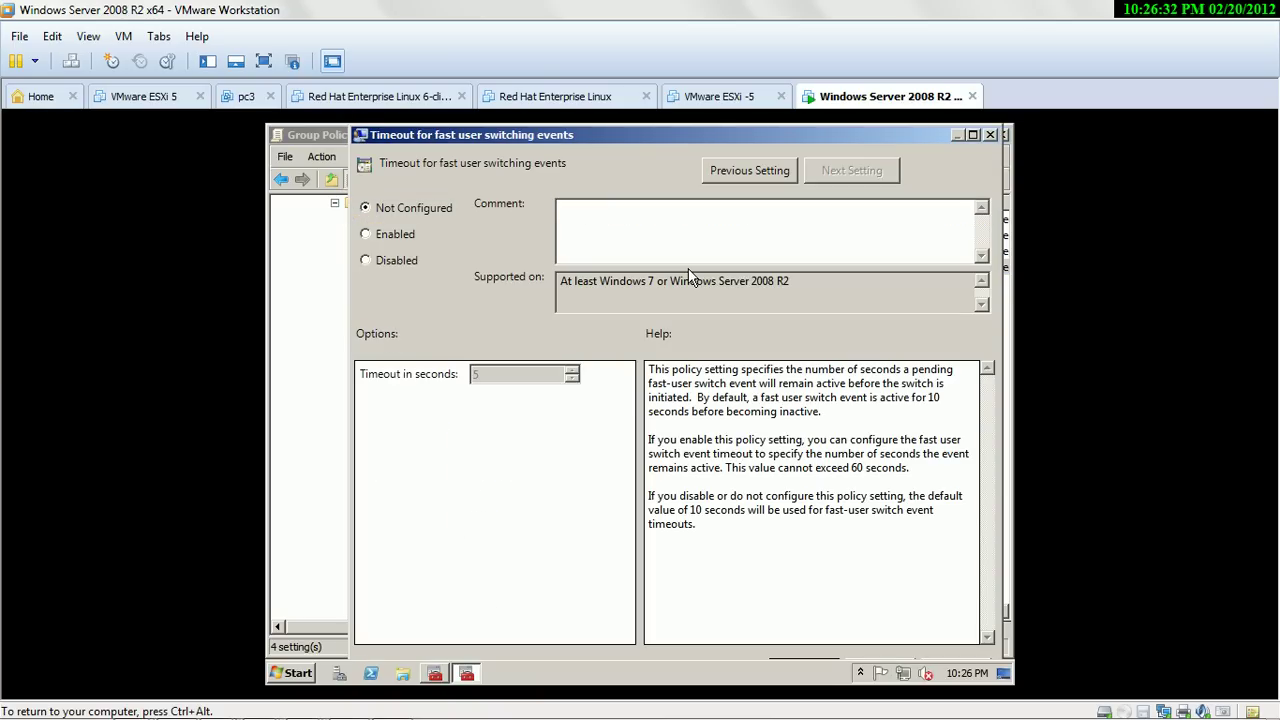